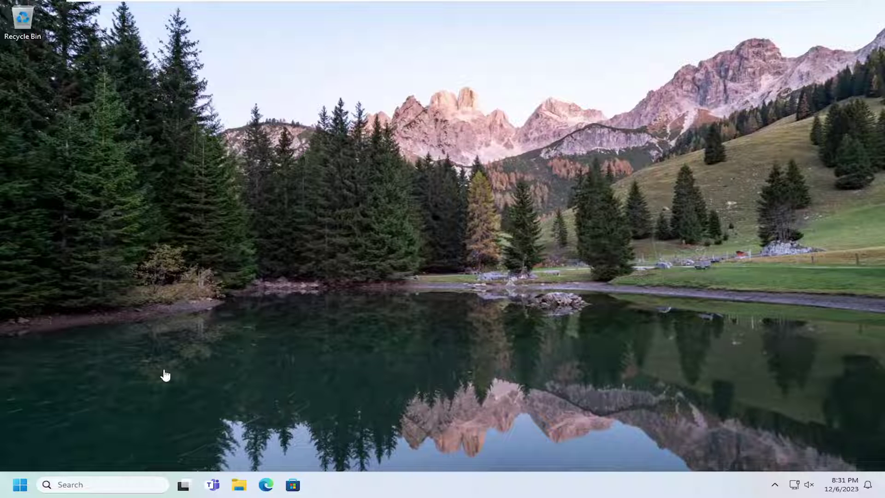
Step: Open Control Panel from search and set View by to Large icons
click(88, 485)
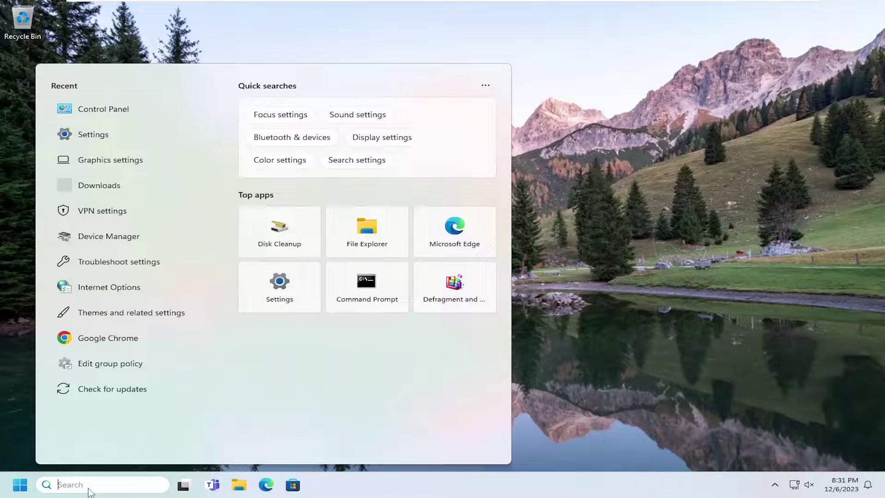
text(control )
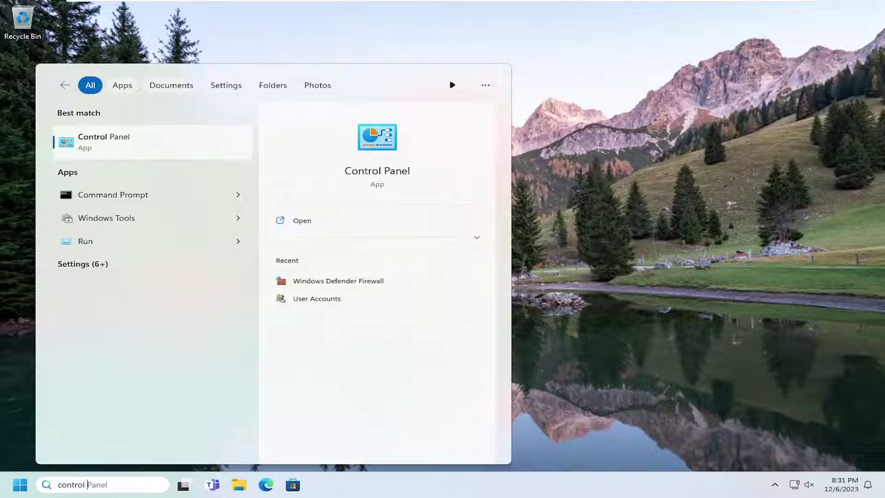
text(panel)
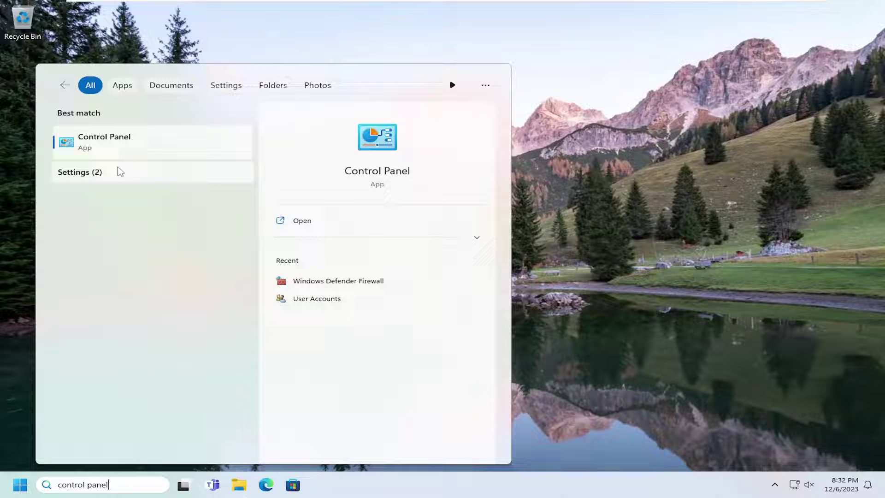
click(105, 146)
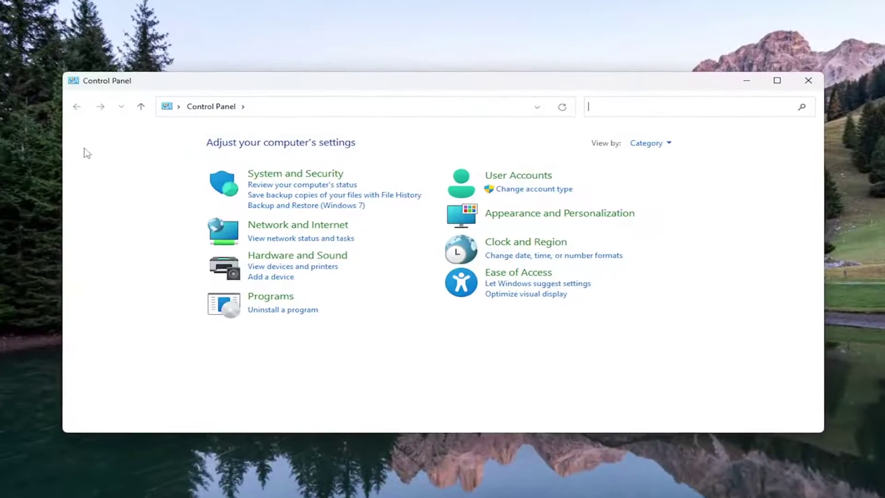
click(673, 151)
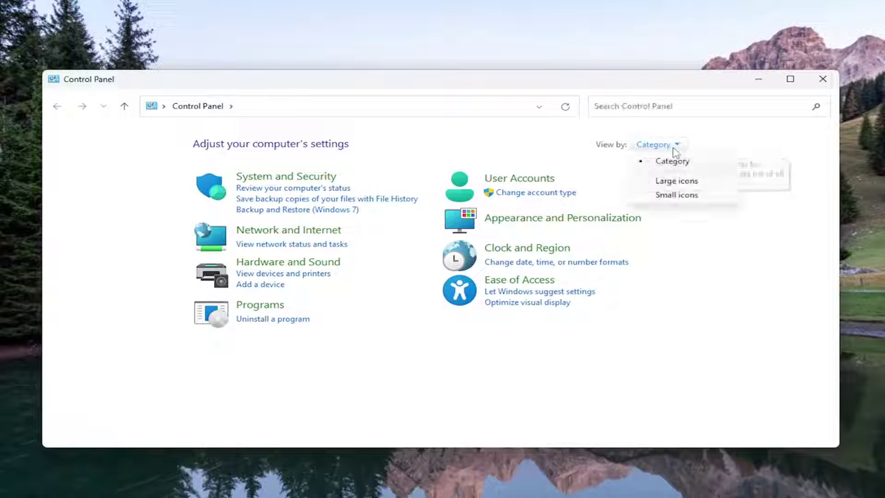
click(672, 181)
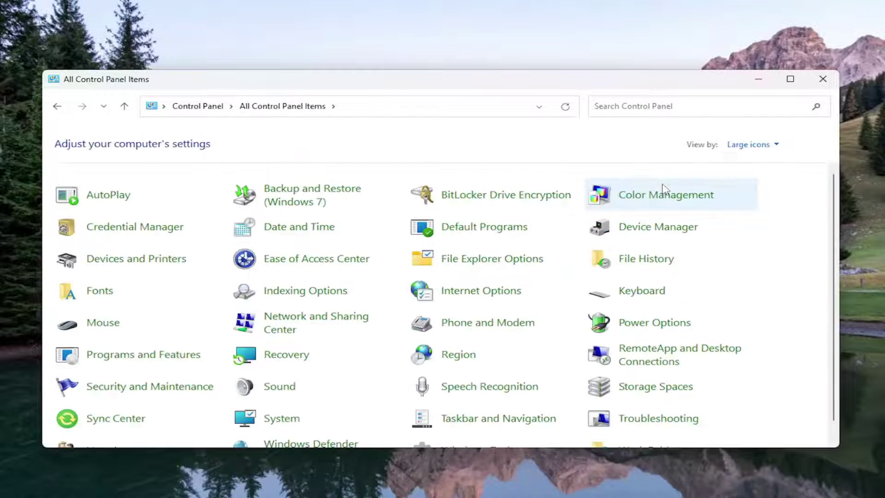
Step: Open Sound and go to the Speakers properties' Advanced settings
click(278, 387)
drag(168, 53, 460, 122)
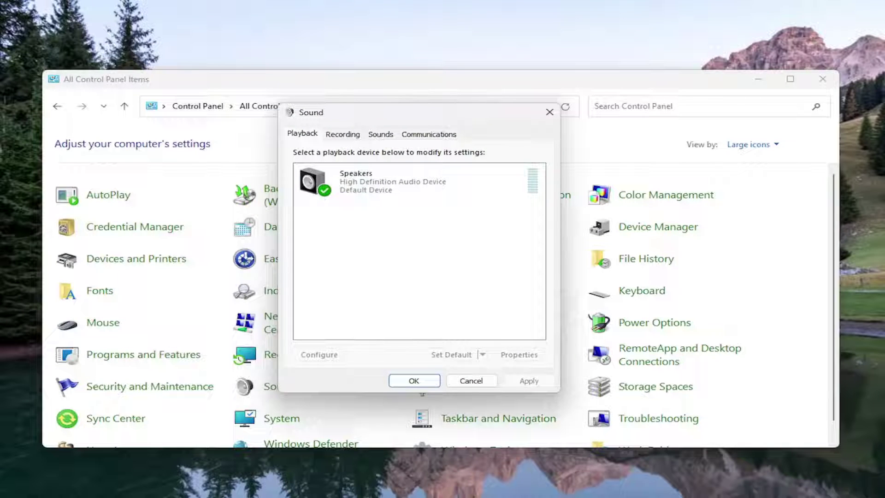
click(400, 181)
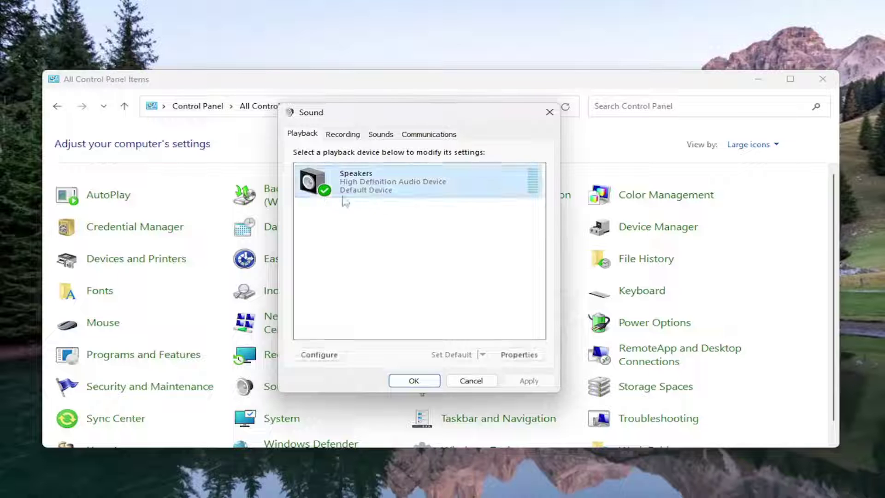
click(503, 356)
drag(411, 165, 394, 129)
click(428, 148)
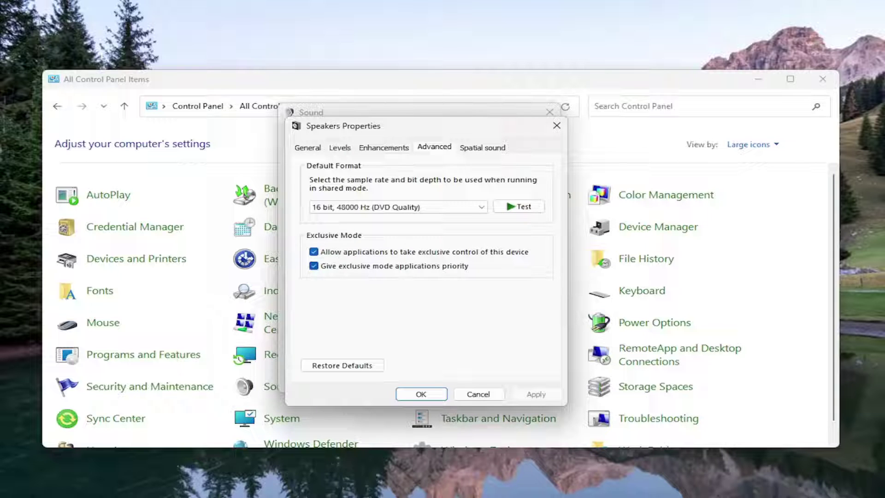
Step: Restore the speakers' advanced defaults, with both exclusive-mode options checked, and confirm
click(342, 365)
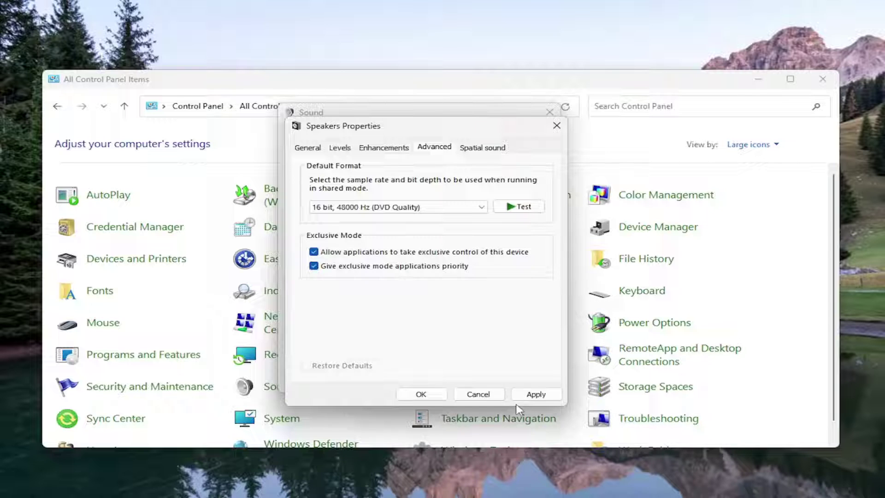
click(536, 394)
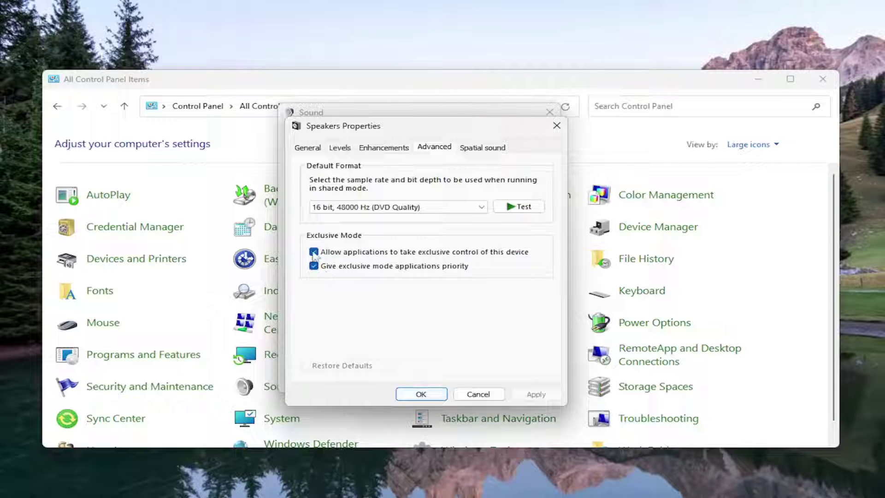
click(420, 393)
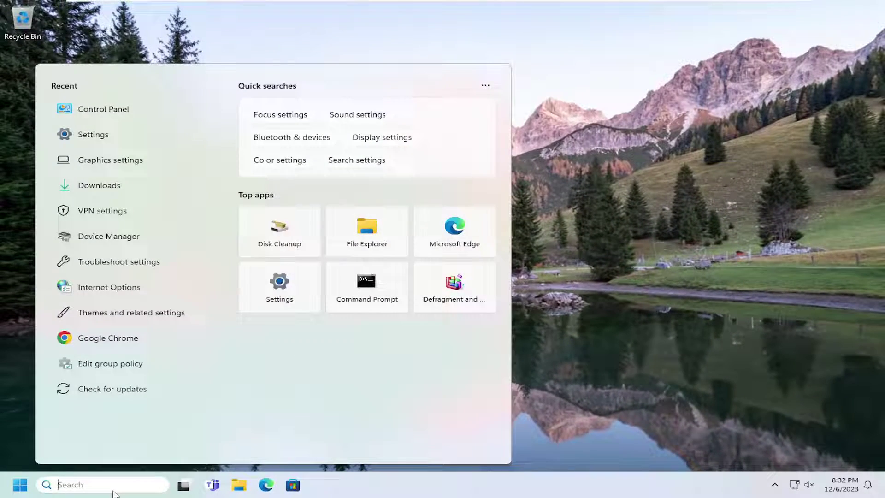
Step: Open the Services app and the Windows Audio service's properties
text(services)
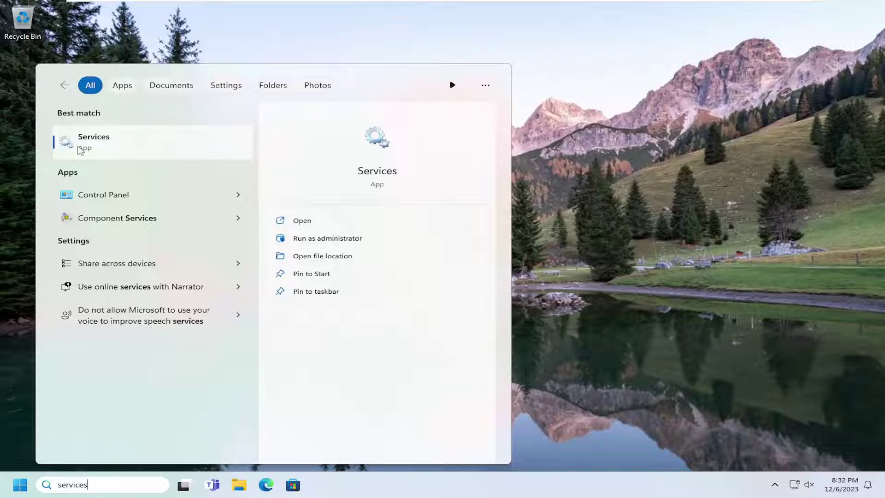
click(119, 145)
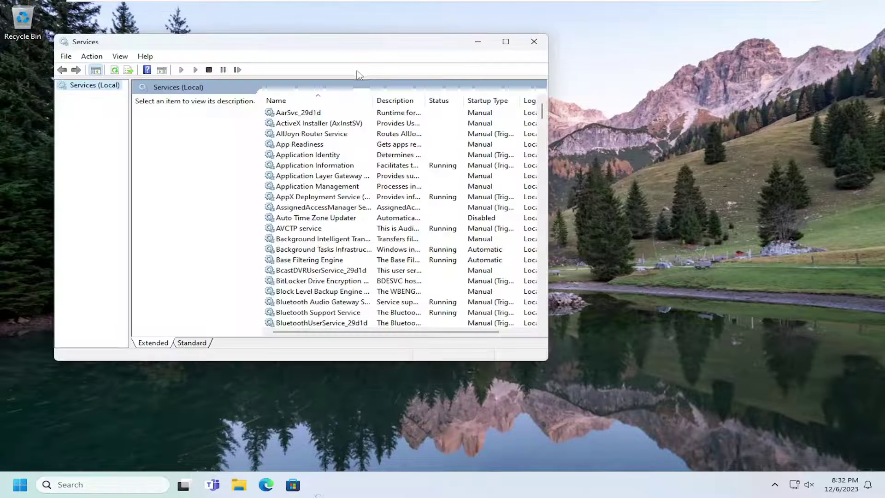
drag(361, 49, 401, 49)
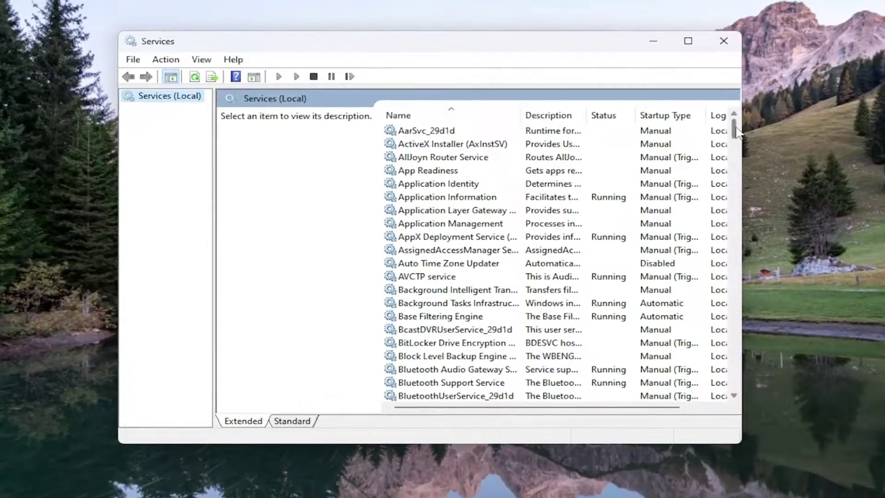
drag(719, 135, 735, 358)
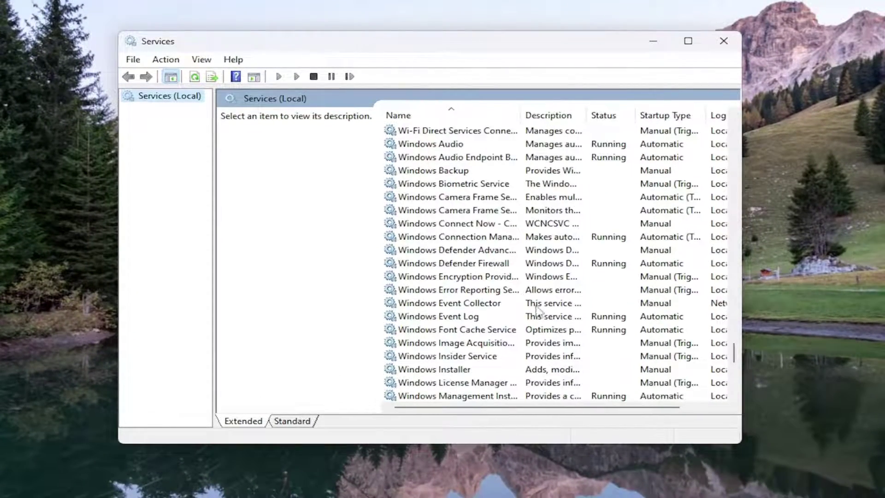
scroll(478, 226, up, 4)
double_click(436, 303)
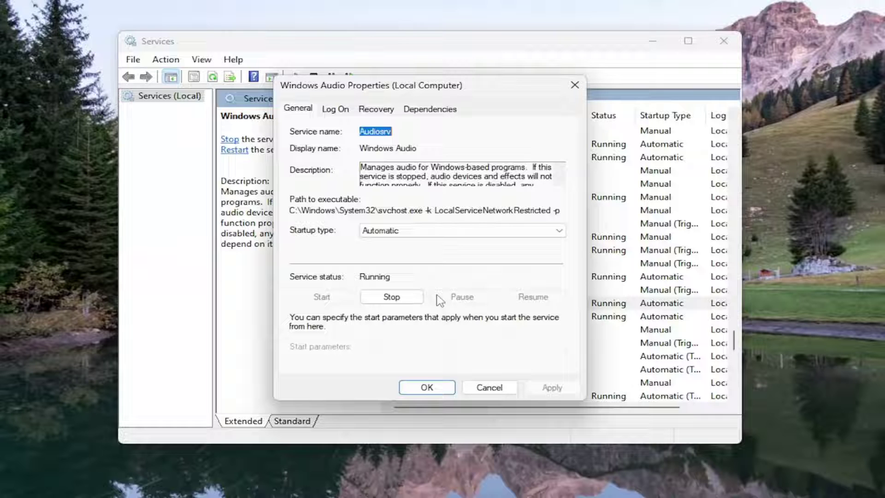
Step: Stop and restart Windows Audio with startup type Automatic, apply, and close Services
click(412, 298)
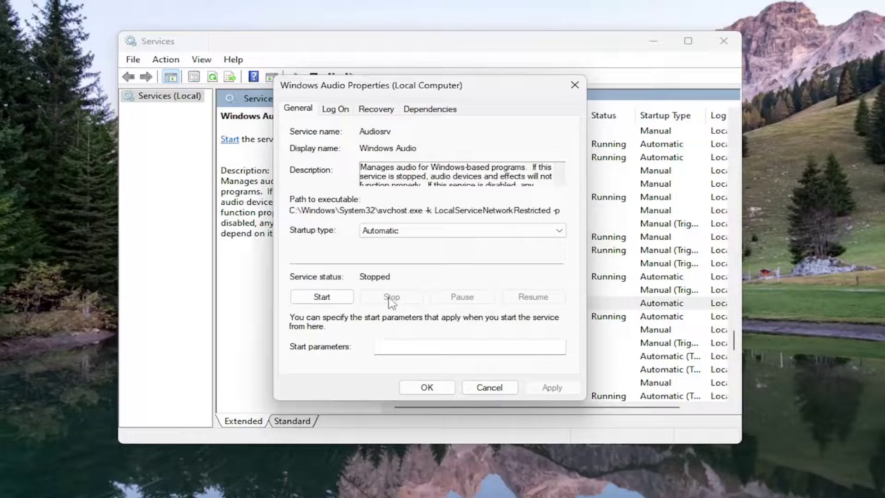
click(321, 297)
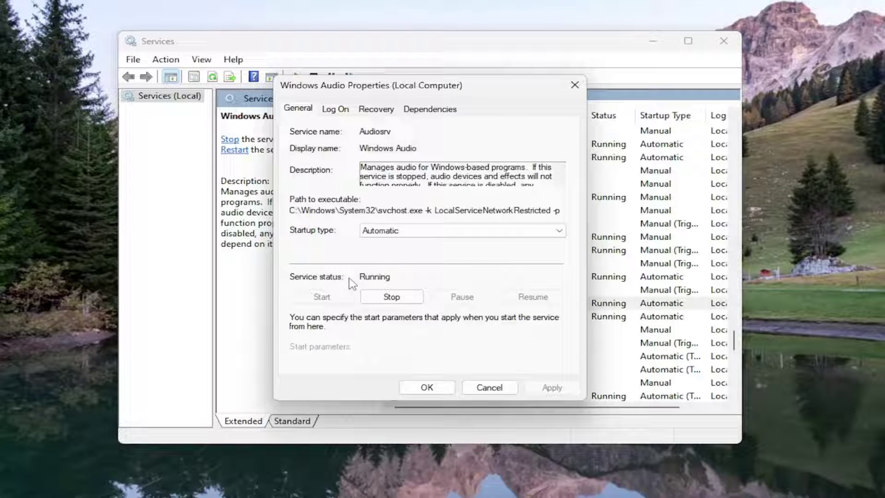
click(422, 232)
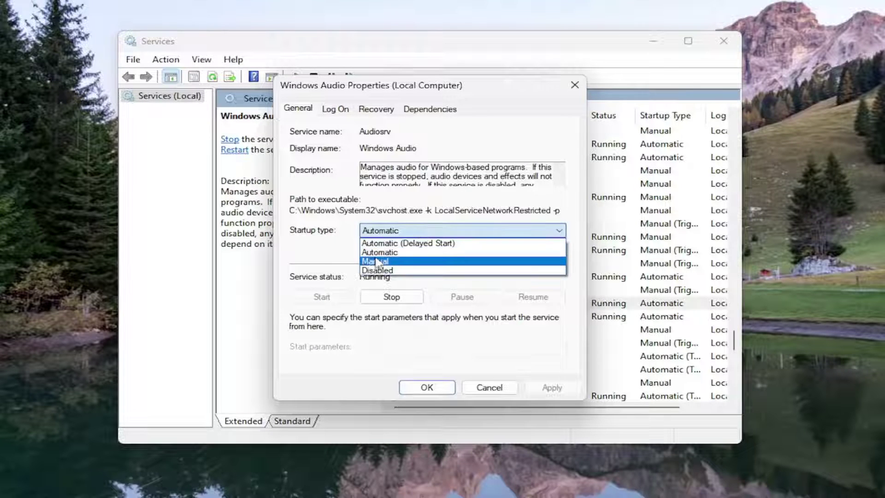
click(369, 248)
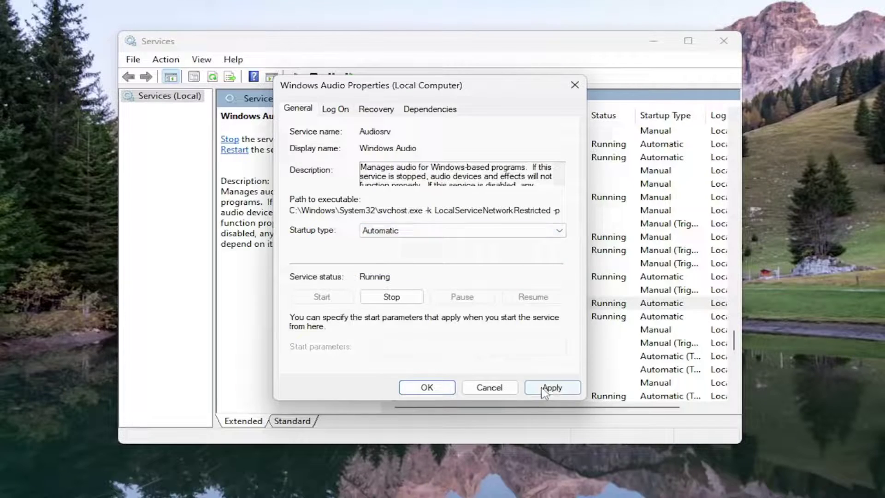
click(548, 388)
click(438, 390)
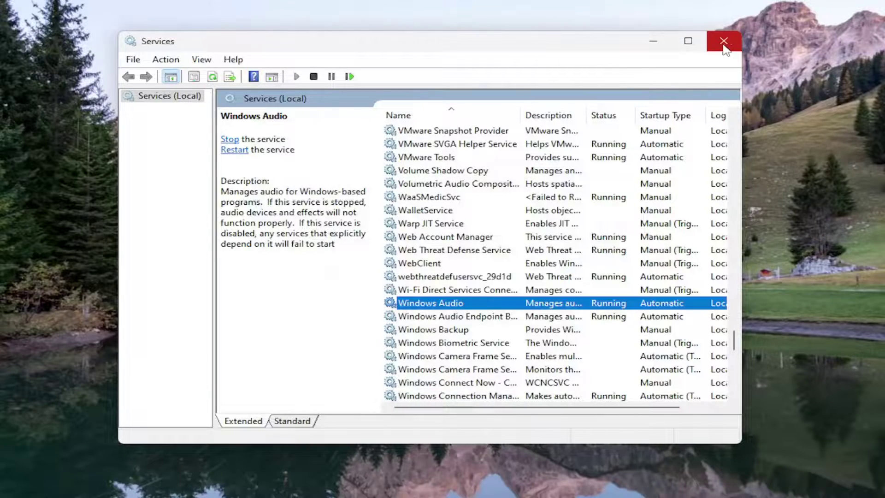
click(723, 40)
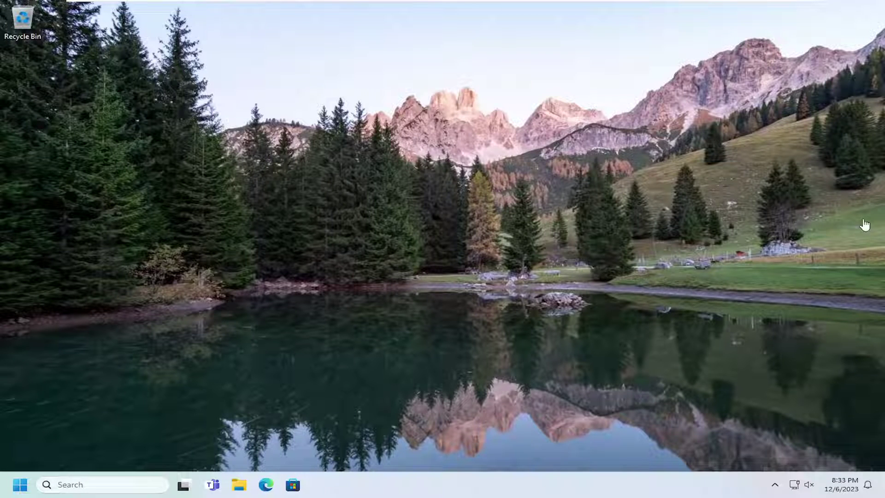
Step: Launch Command Prompt via 'cmd' search as administrator, accepting the UAC prompt
click(102, 485)
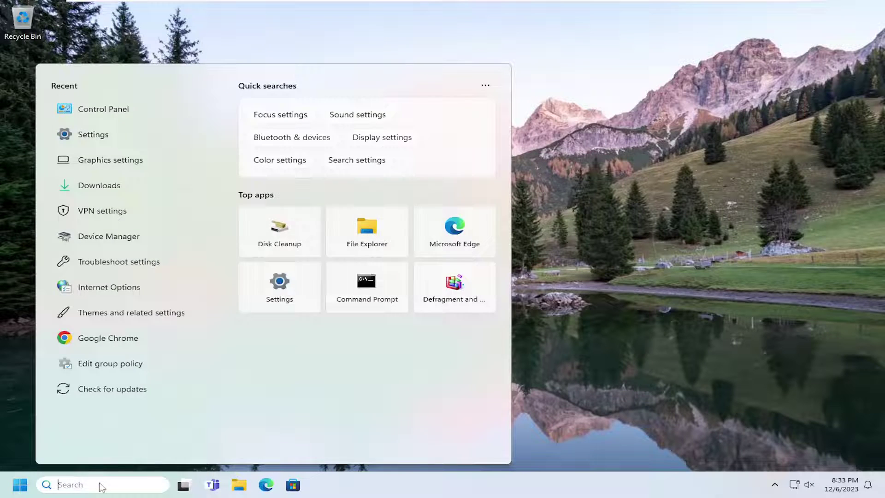
text(cmd)
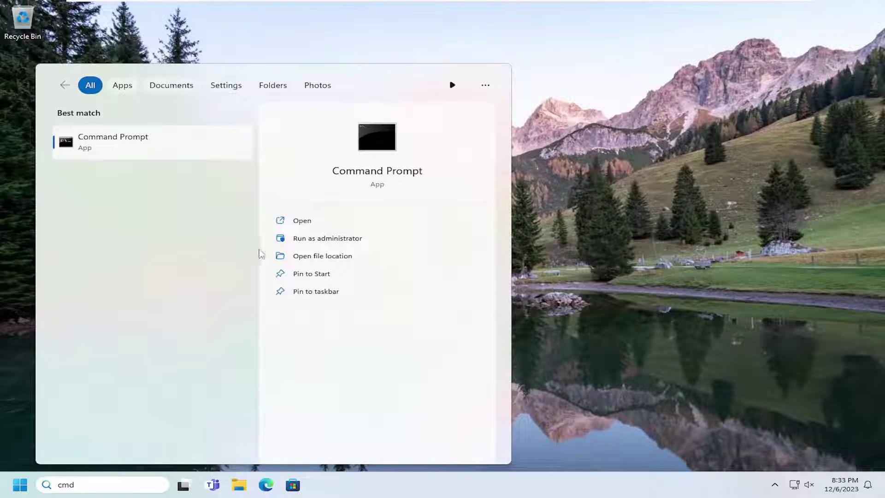
right_click(111, 141)
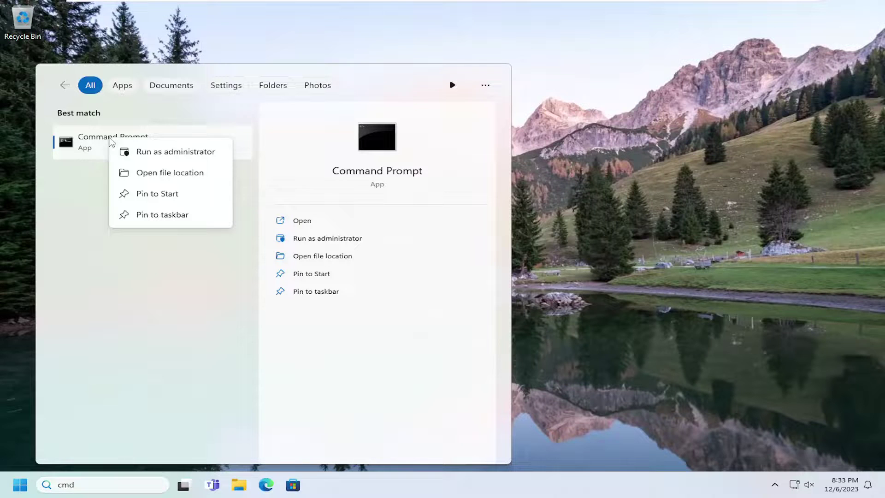
click(177, 155)
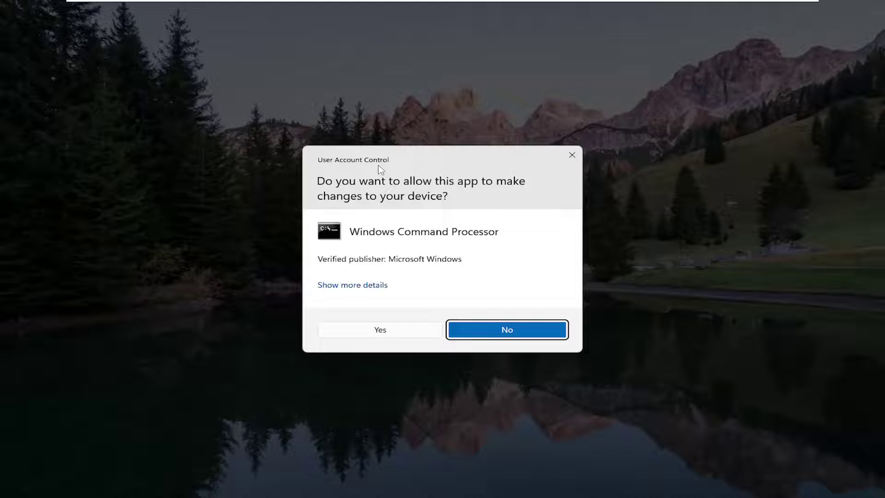
click(393, 335)
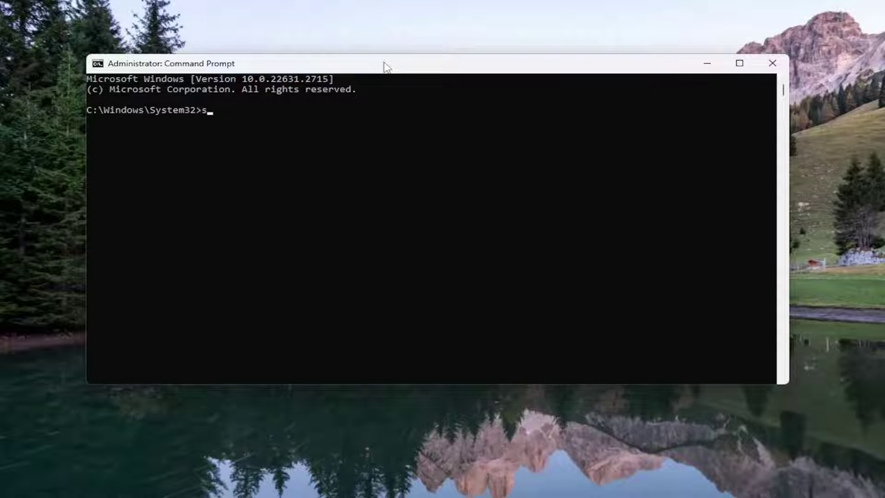
Step: Run sfc /scannow and let verification reach 100% with no integrity violations
text(fc /scannow)
key(Return)
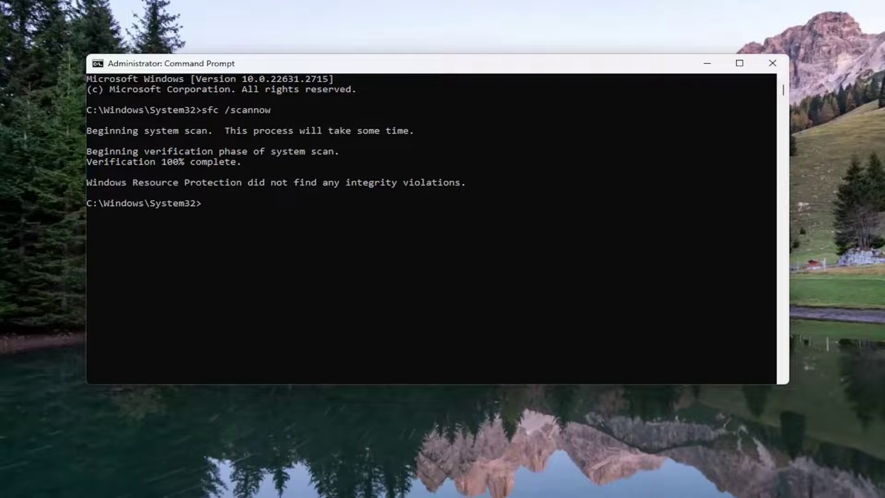
Step: Close Command Prompt and bring up the Start button's quick-access system menu
click(763, 65)
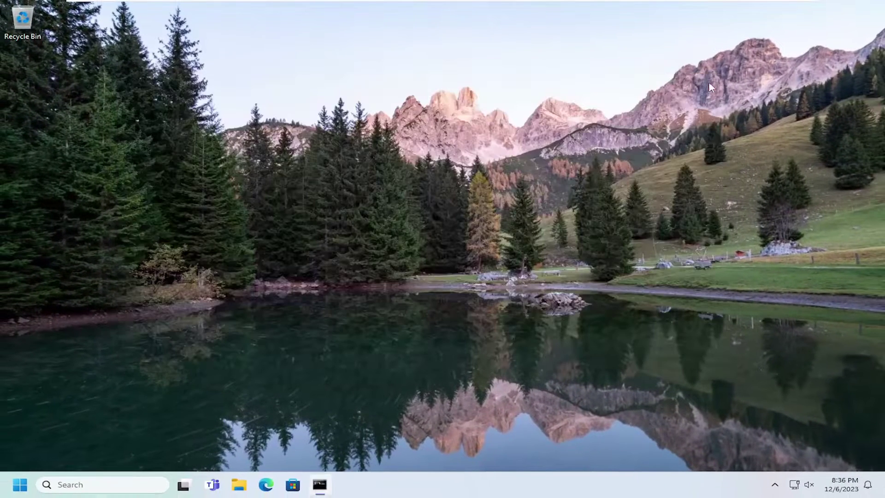
right_click(20, 485)
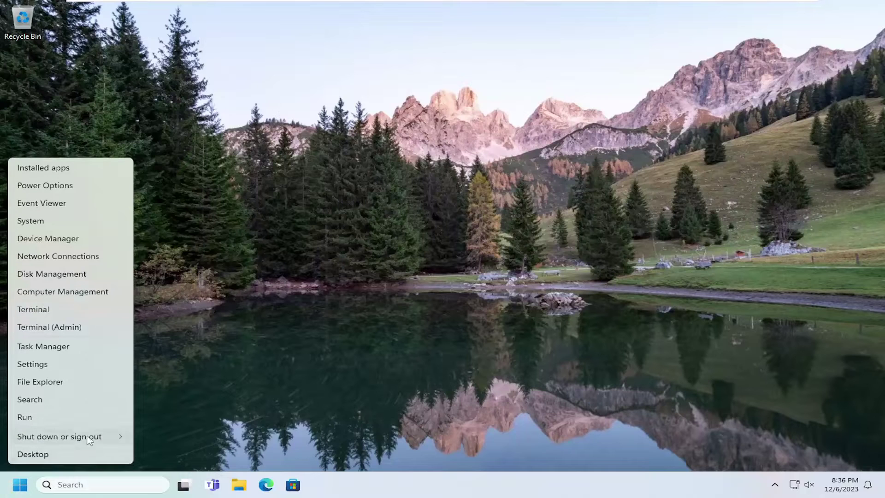